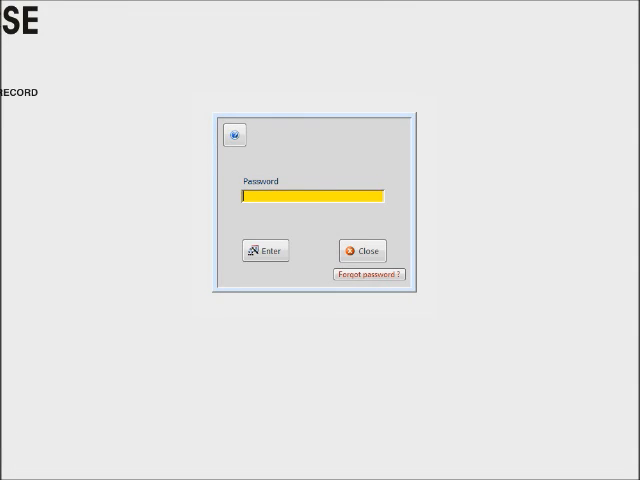
pyautogui.write('******')
# Step: Unlock the database with the password and page through the existing Sessions records
pyautogui.click(275, 258)
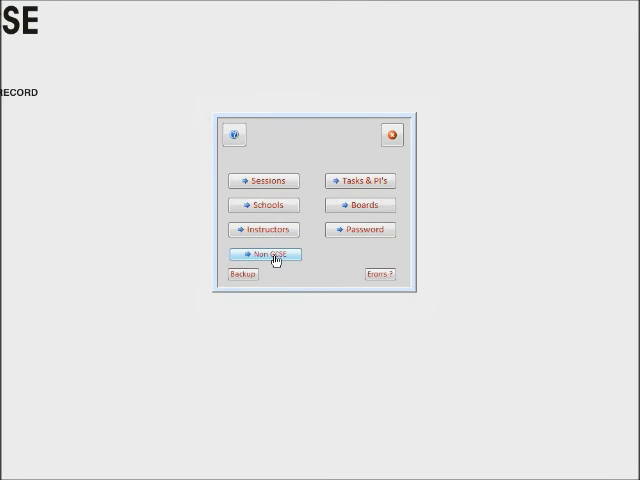
pyautogui.click(273, 182)
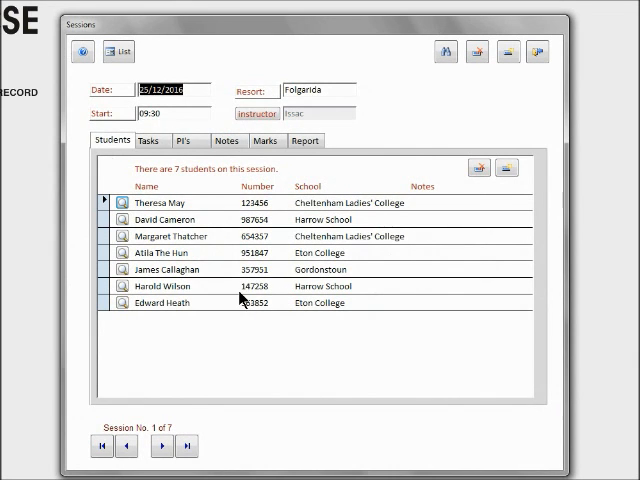
pyautogui.click(162, 446)
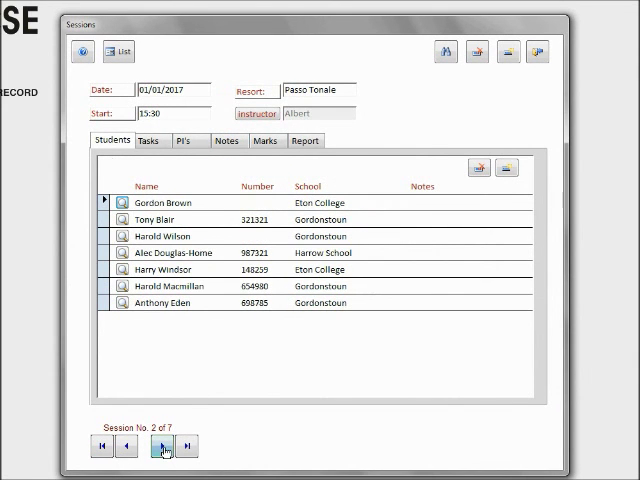
pyautogui.click(540, 52)
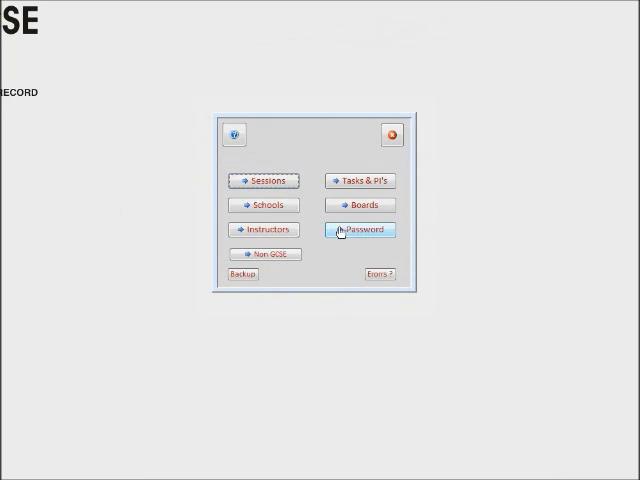
# Step: Browse through the Instructors records, then bring up the non-GCSE student awards
pyautogui.click(265, 229)
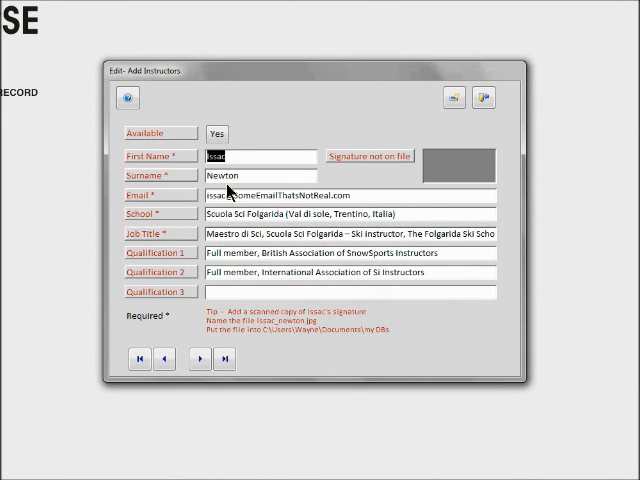
pyautogui.click(199, 358)
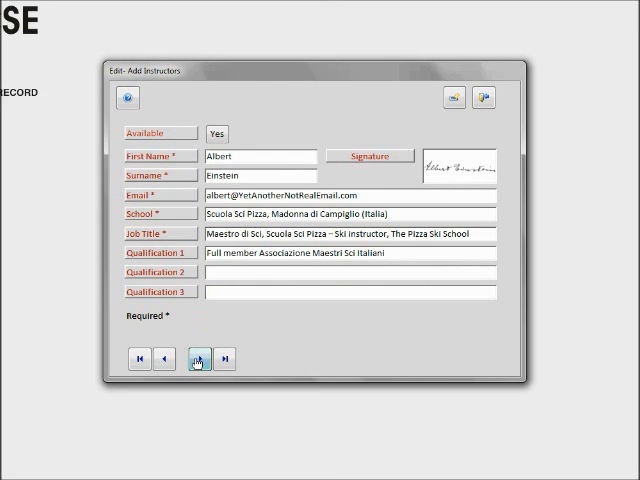
pyautogui.click(199, 360)
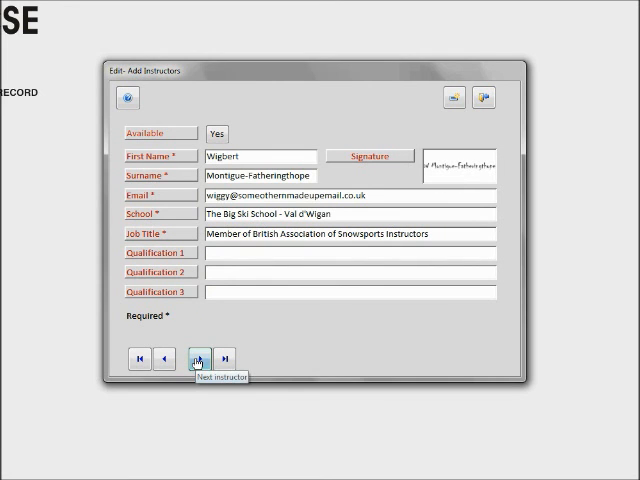
pyautogui.click(484, 97)
pyautogui.click(264, 256)
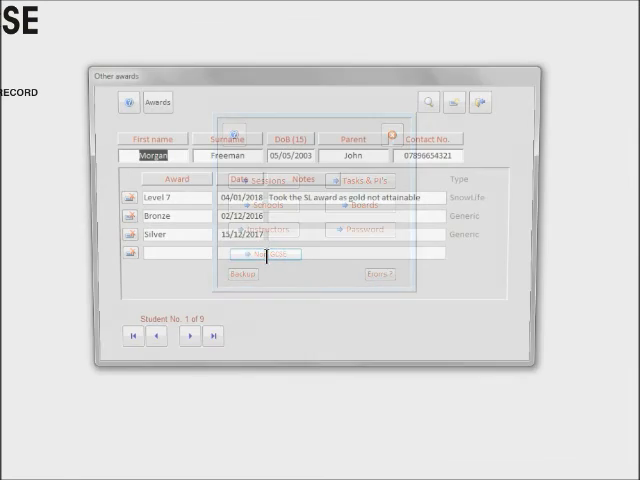
# Step: Page through several students' Other awards records and close the awards form
pyautogui.click(184, 346)
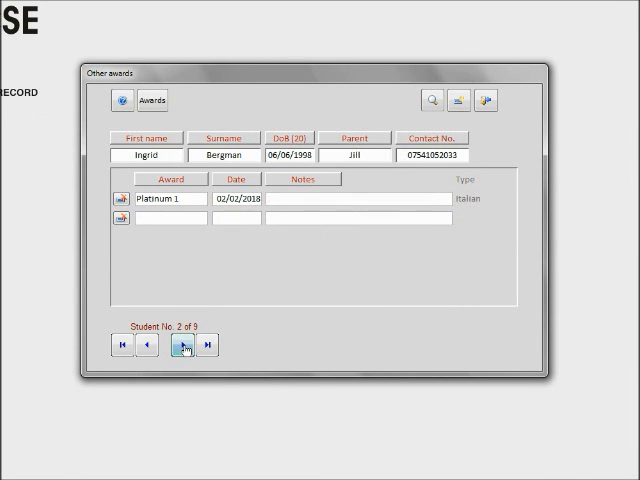
pyautogui.click(184, 346)
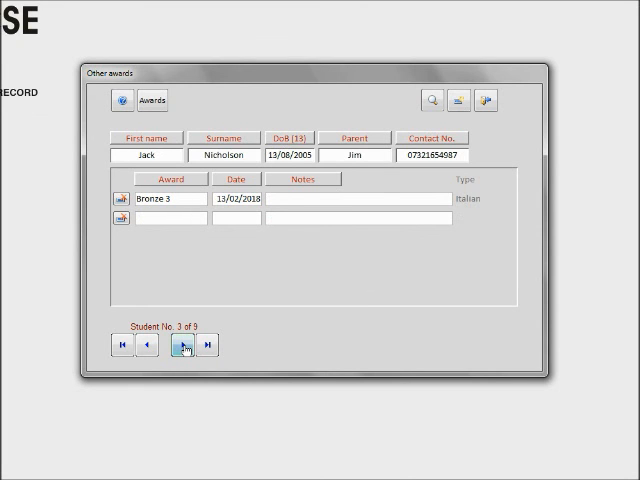
pyautogui.click(486, 100)
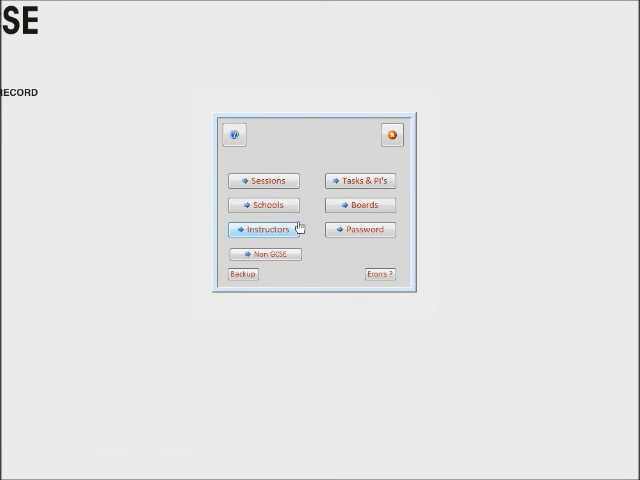
pyautogui.click(355, 230)
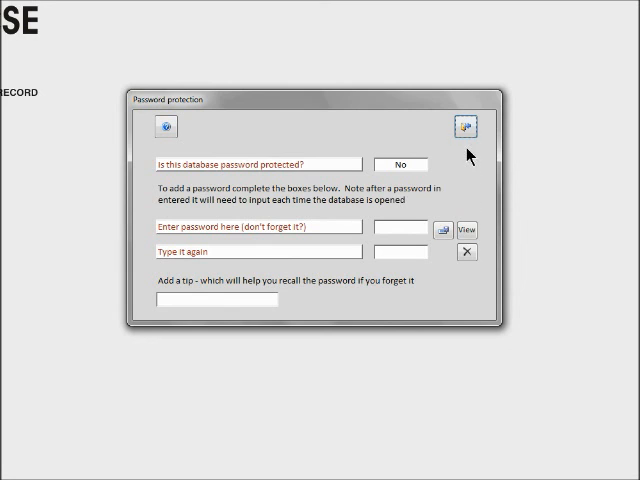
pyautogui.click(465, 126)
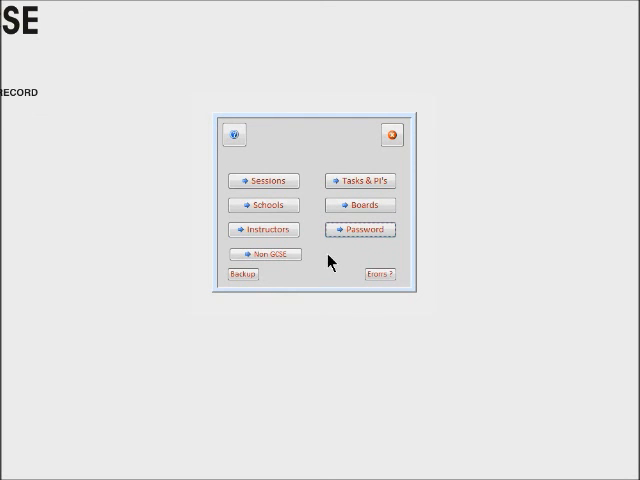
# Step: Add the new instructor from The Wonderful Ski School with email, job title and qualifications, then go to School details
pyautogui.click(262, 229)
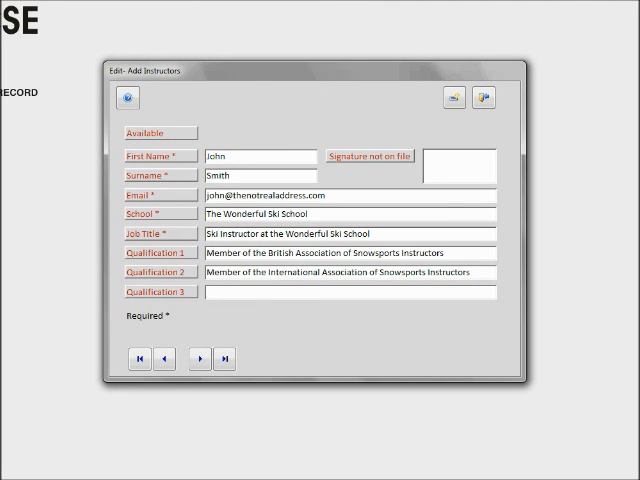
pyautogui.click(484, 97)
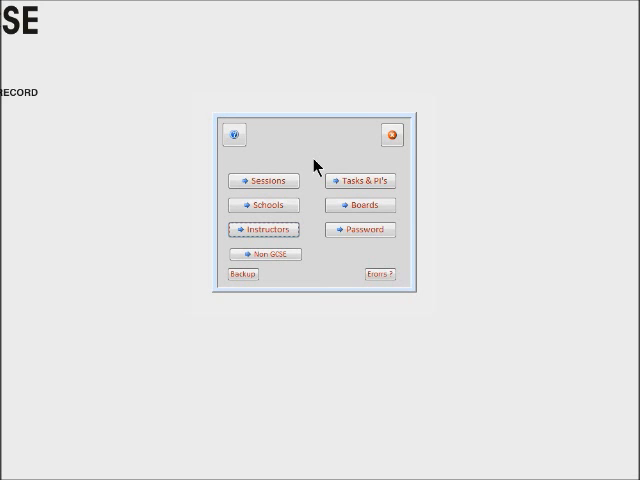
pyautogui.click(264, 205)
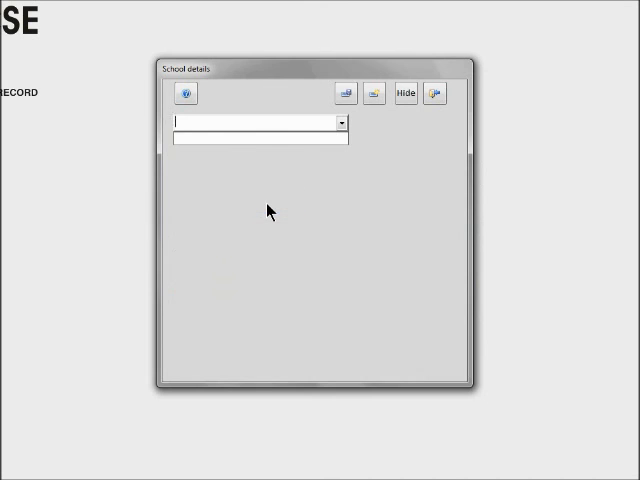
# Step: Enter and save The Wigan High School on EdExcel with leader, reporting email and lift-meeting note
pyautogui.click(375, 97)
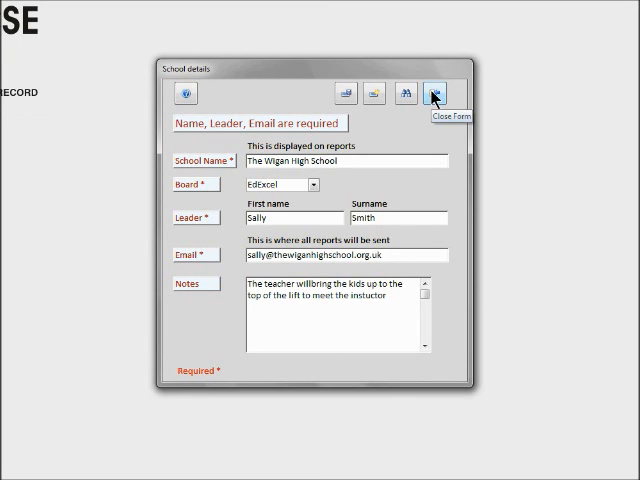
pyautogui.click(345, 93)
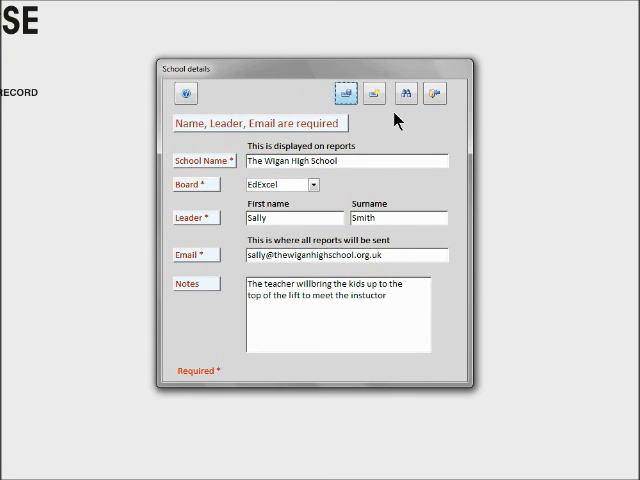
pyautogui.click(434, 93)
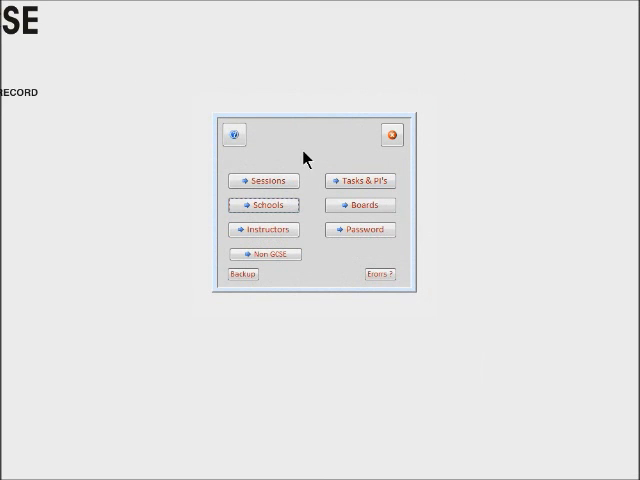
# Step: Create a new session dated 15/01/2019 at Folgarida starting 10:30
pyautogui.click(276, 181)
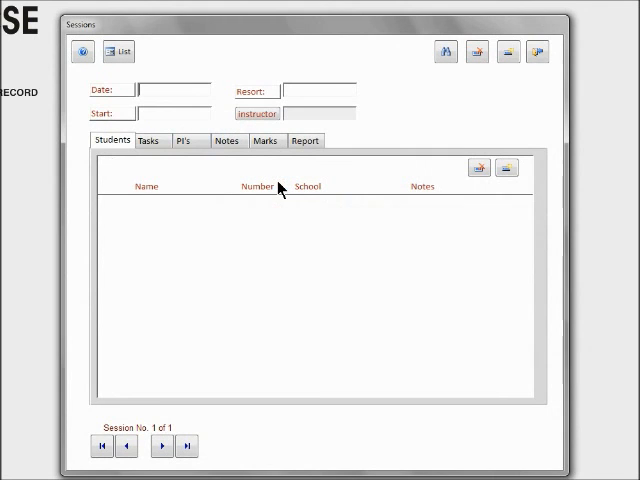
pyautogui.click(160, 90)
pyautogui.press('Home')
pyautogui.write('15/')
pyautogui.write('01/201')
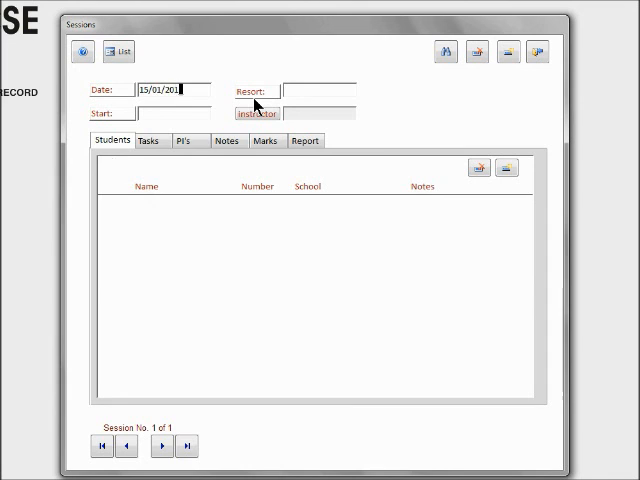
pyautogui.write('9')
pyautogui.click(302, 90)
pyautogui.write('Folg')
pyautogui.write('arida')
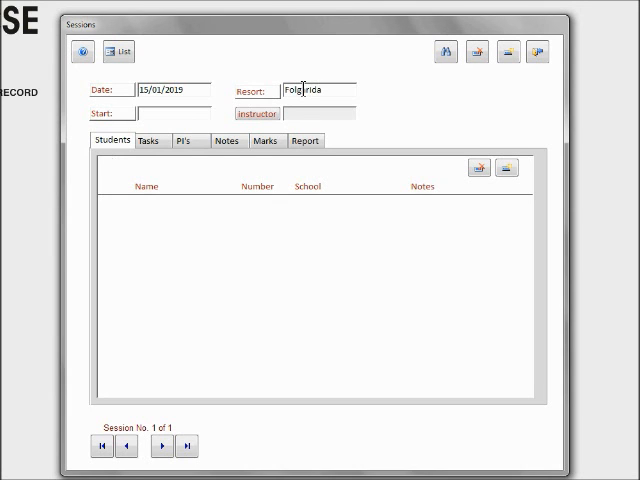
pyautogui.click(199, 113)
pyautogui.write('10:30')
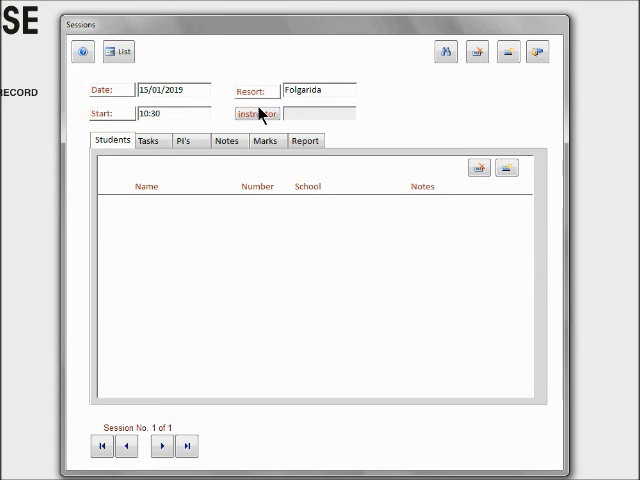
# Step: Assign John as the session's instructor and begin adding a student
pyautogui.click(258, 114)
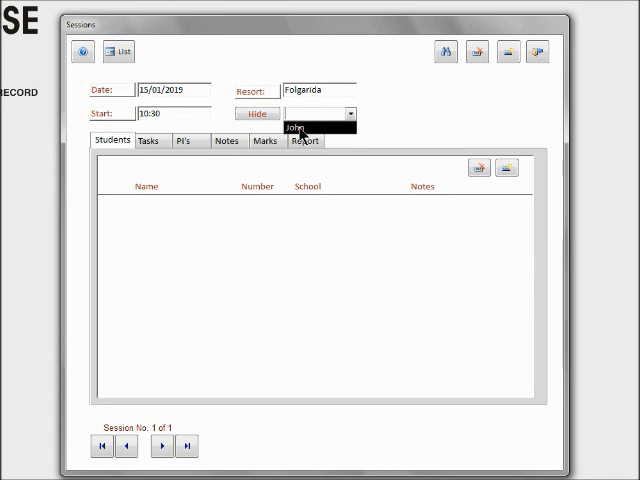
pyautogui.click(300, 128)
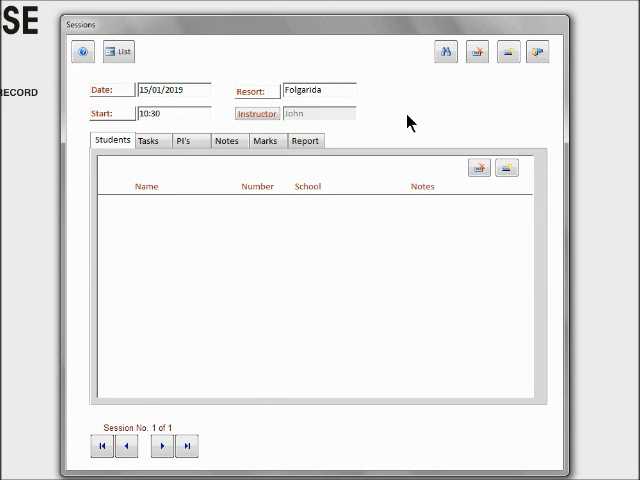
pyautogui.click(507, 171)
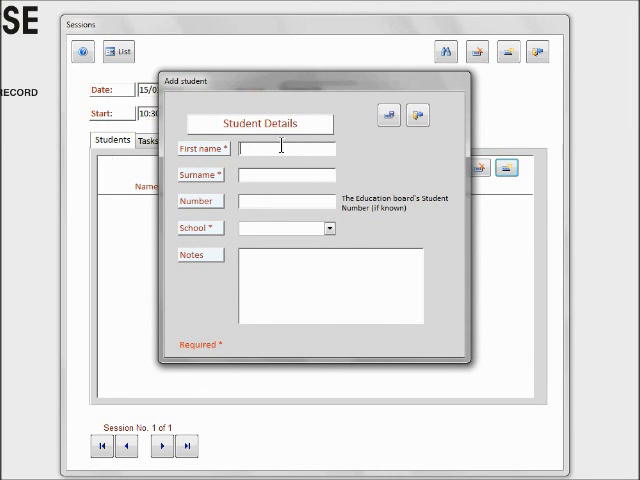
pyautogui.press('Tab')
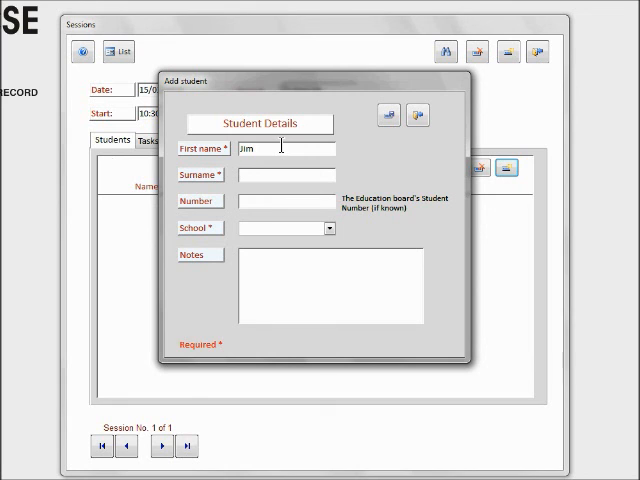
pyautogui.press('Tab')
pyautogui.click(330, 230)
pyautogui.click(320, 259)
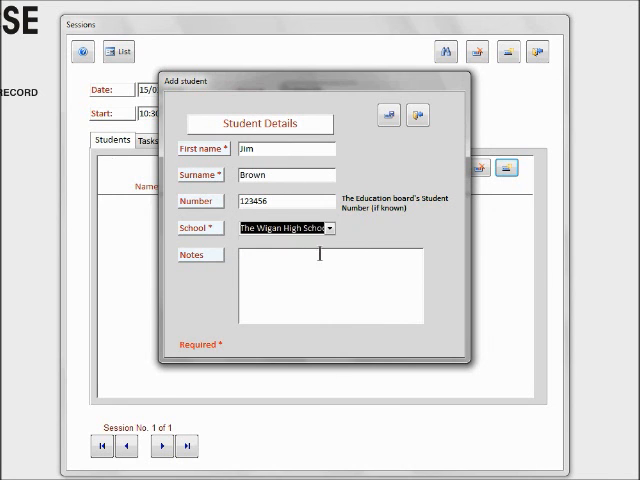
pyautogui.click(390, 116)
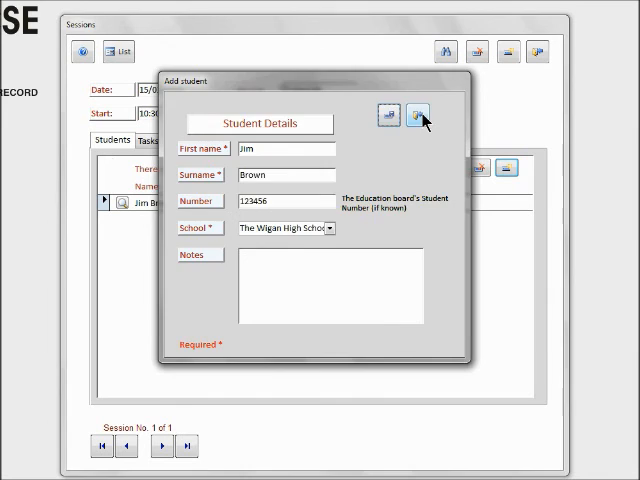
pyautogui.click(418, 116)
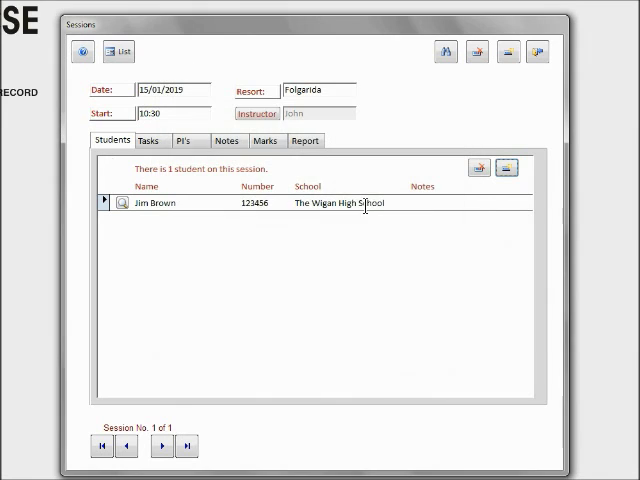
pyautogui.click(506, 168)
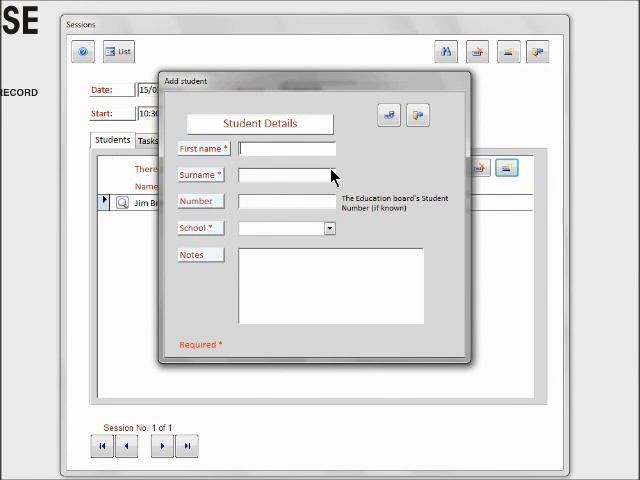
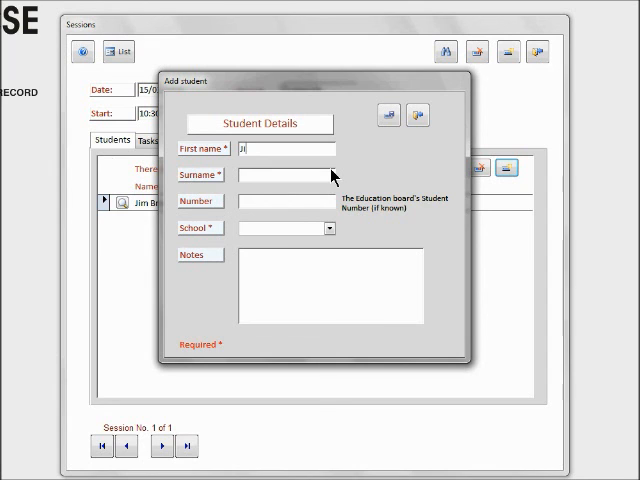
pyautogui.press('Tab')
pyautogui.press('Tab')
pyautogui.write('789465')
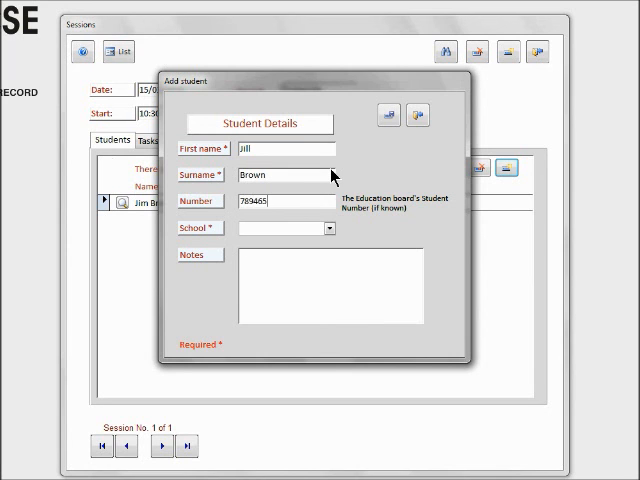
pyautogui.click(329, 228)
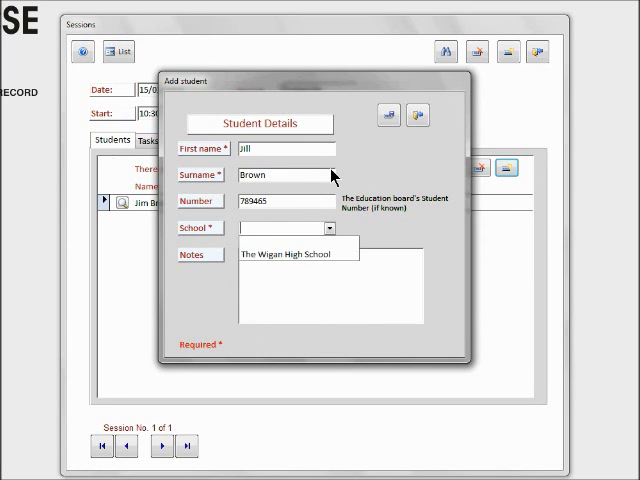
pyautogui.click(295, 259)
pyautogui.click(389, 116)
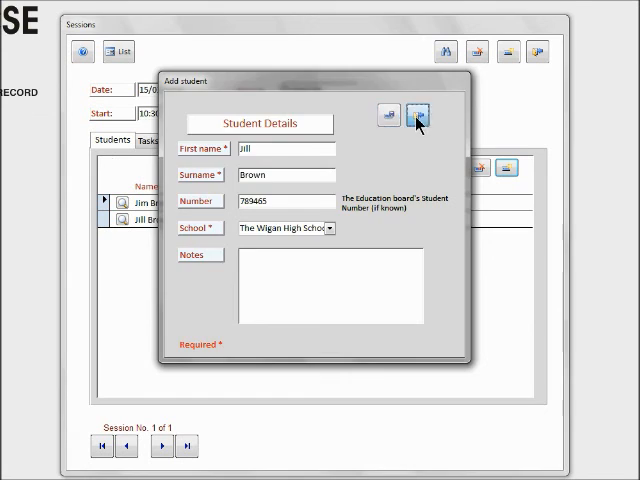
pyautogui.click(417, 116)
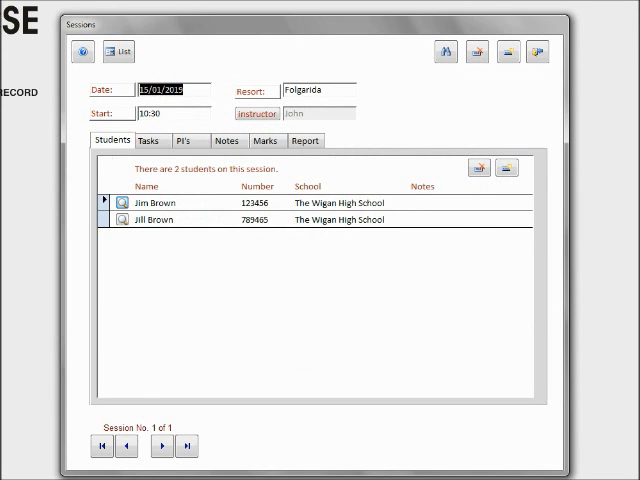